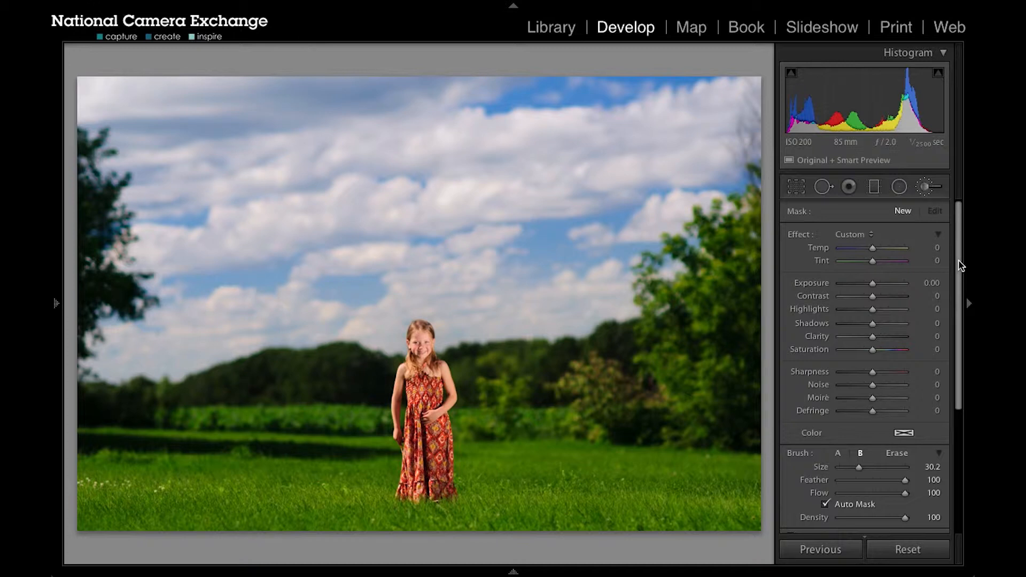
scroll(961, 265, "down", 1)
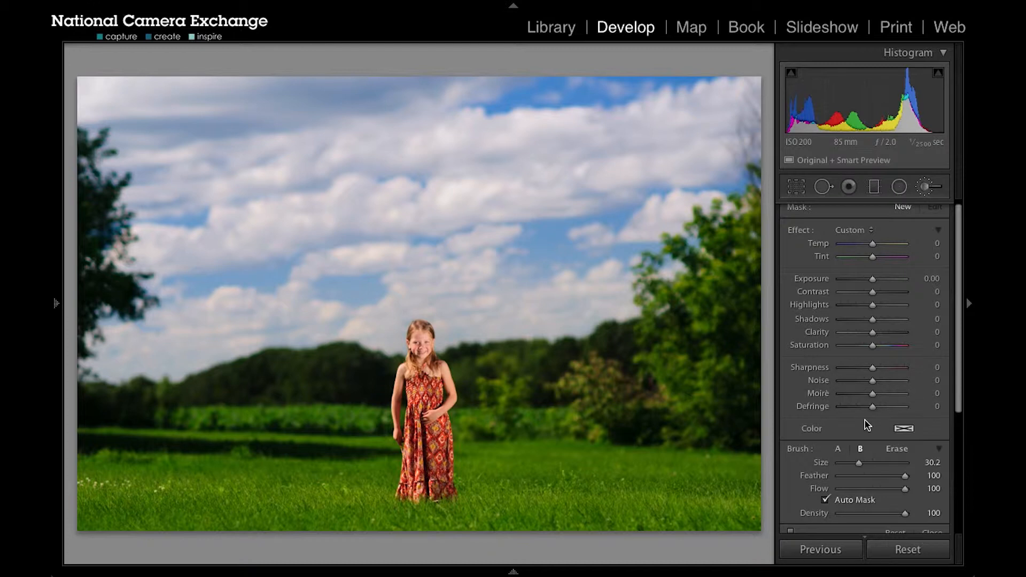
left_click_drag(958, 377, 957, 396)
left_click_drag(859, 432, 859, 432)
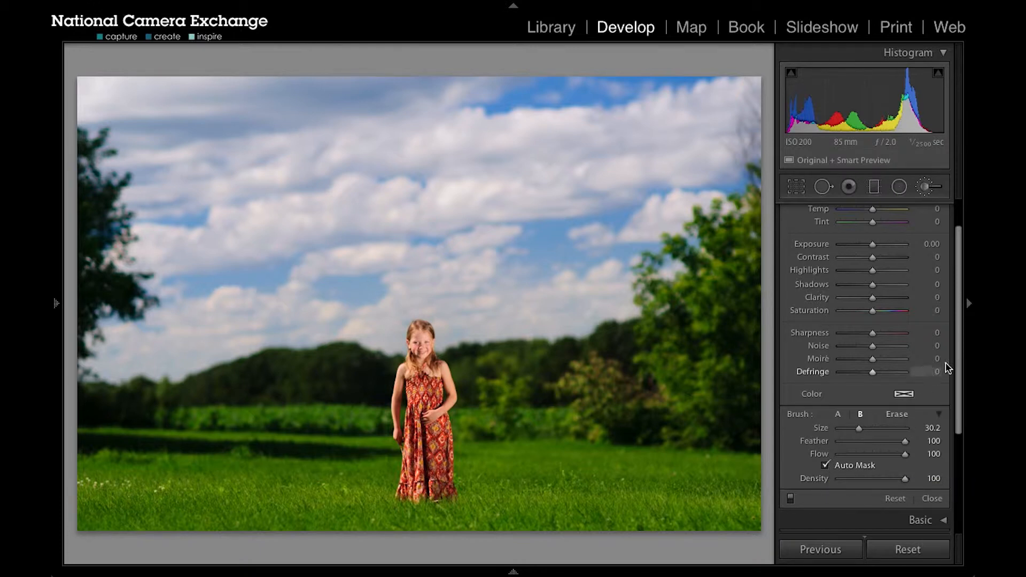
left_click_drag(957, 367, 962, 354)
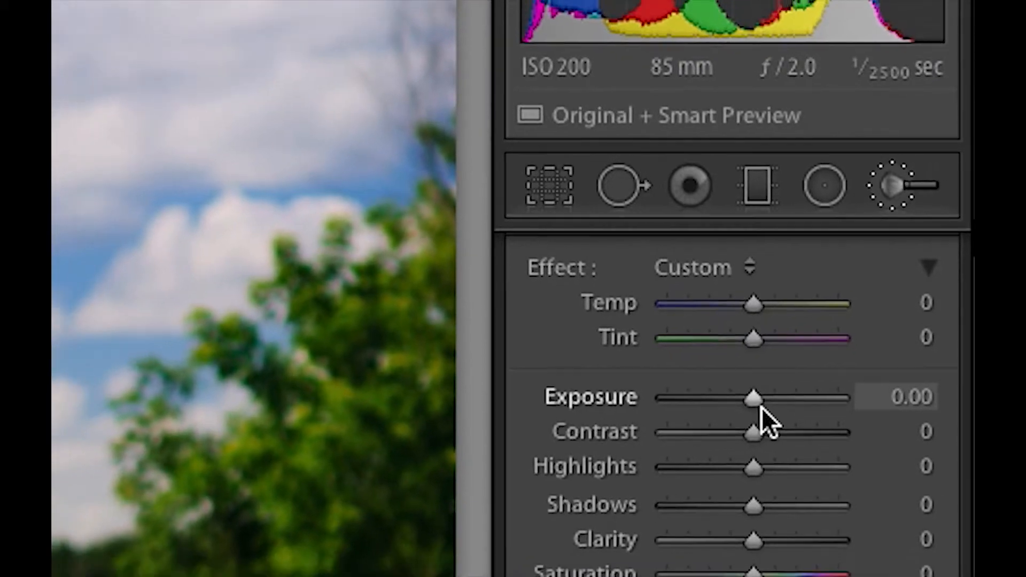
- Try an Exposure of 1.63 for the adjustment brush, and reset all its effect settings to zero
left_click_drag(746, 420, 795, 423)
left_click_drag(822, 384, 814, 387)
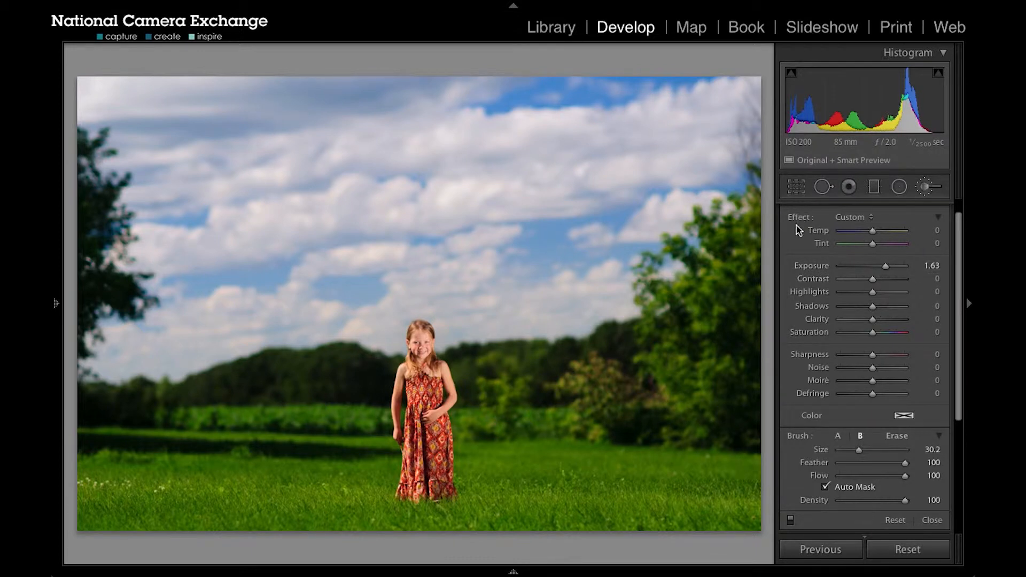
key("alt")
left_click(799, 219, "alt")
- Set the brush effect to Temp -59, Exposure -1.13, Contrast 31 and Clarity -44
left_click_drag(871, 237, 853, 237)
mouse_move(872, 266)
left_mouse_down()
mouse_move(863, 266)
mouse_move(881, 279)
left_mouse_up()
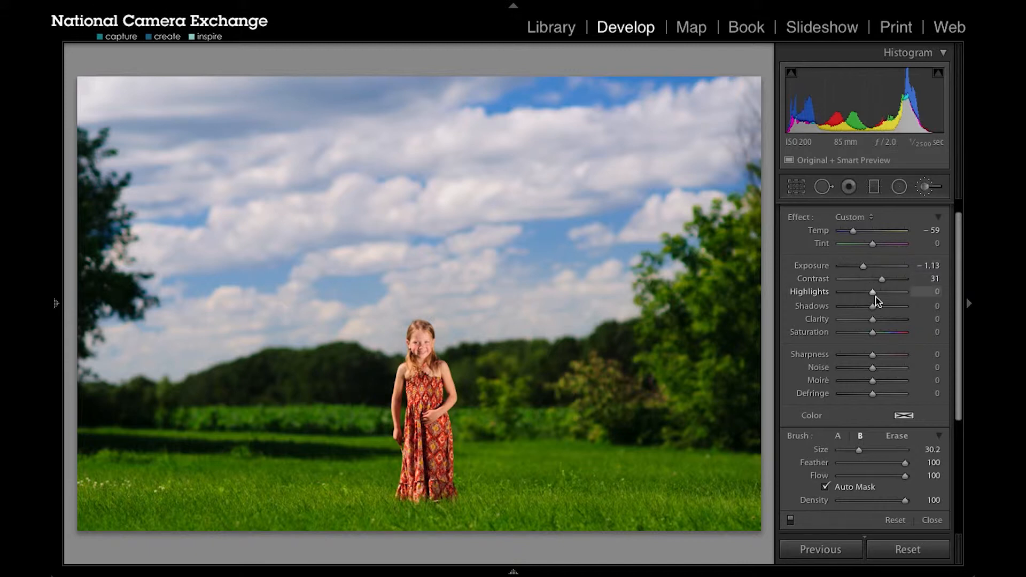
left_click_drag(873, 321, 860, 321)
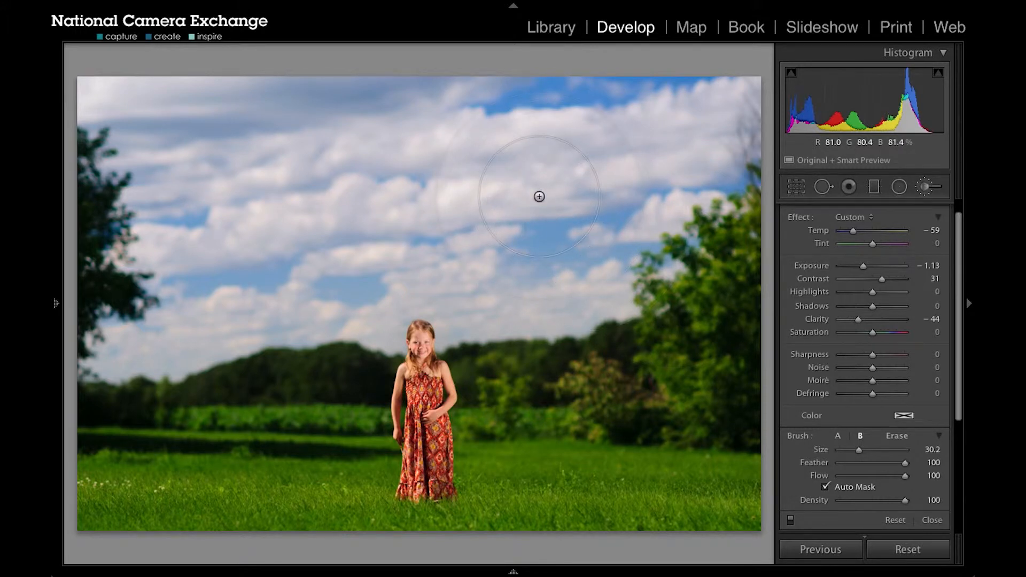
- Set the adjustment brush size to 22.5
scroll(539, 196, "down", 5)
scroll(539, 196, "up", 5)
scroll(539, 197, "down", 4)
scroll(539, 197, "down", 1)
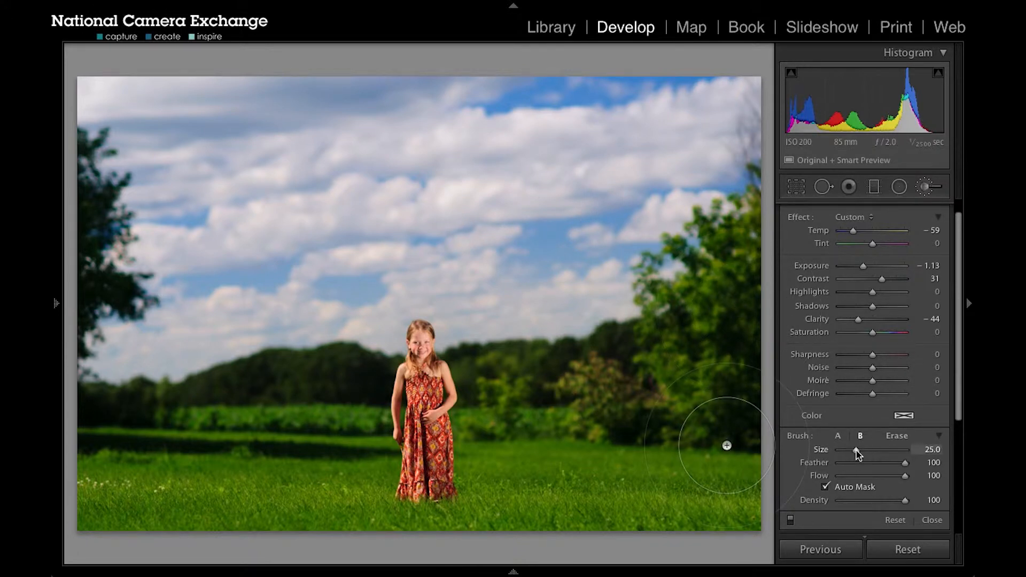
left_click_drag(859, 453, 854, 452)
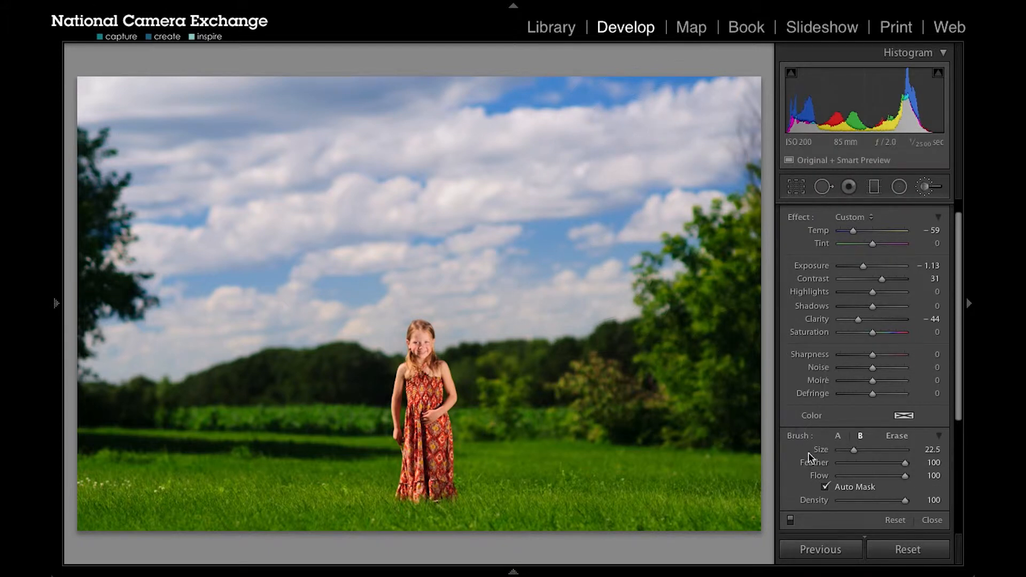
- Turn off Auto Mask and paint the effect over the sky and trees beside the girl, across to her head
left_click(825, 487)
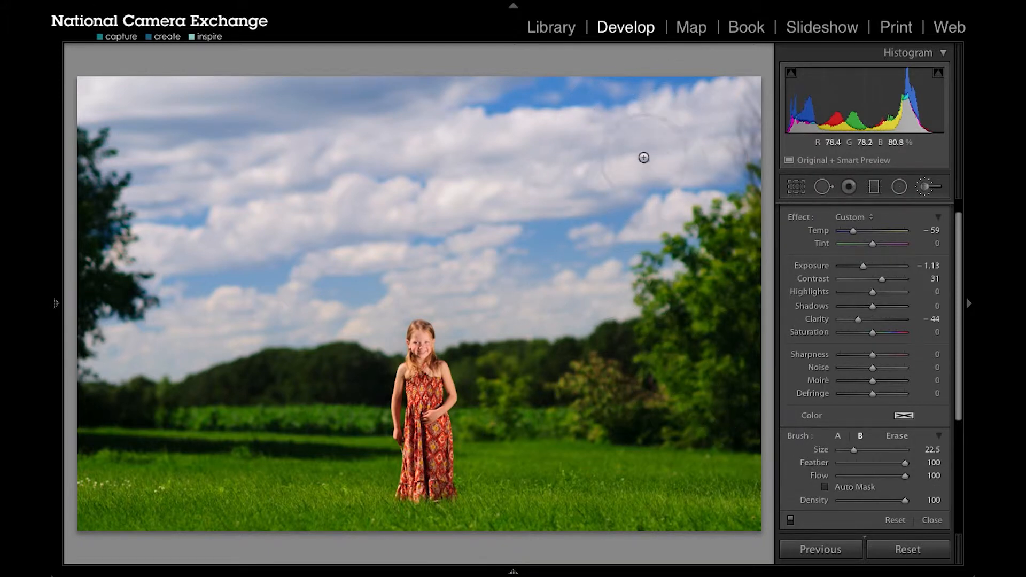
mouse_move(693, 103)
left_mouse_down()
mouse_move(692, 124)
mouse_move(638, 167)
mouse_move(712, 111)
mouse_move(707, 133)
mouse_move(734, 88)
mouse_move(575, 296)
mouse_move(610, 277)
mouse_move(693, 262)
mouse_move(645, 271)
mouse_move(694, 212)
left_mouse_up()
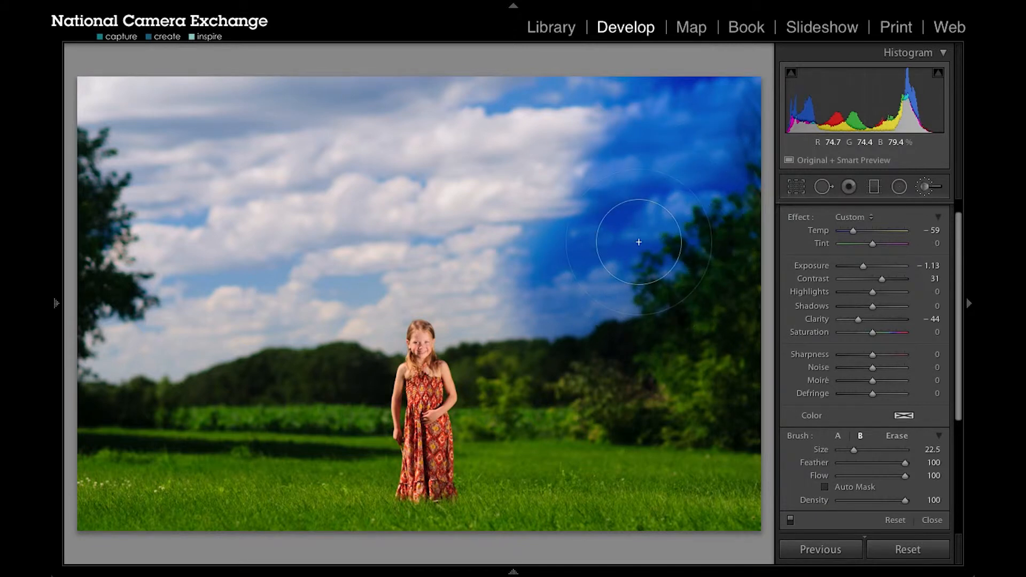
mouse_move(576, 296)
left_mouse_down()
mouse_move(477, 317)
mouse_move(381, 322)
mouse_move(411, 317)
mouse_move(390, 314)
left_mouse_up()
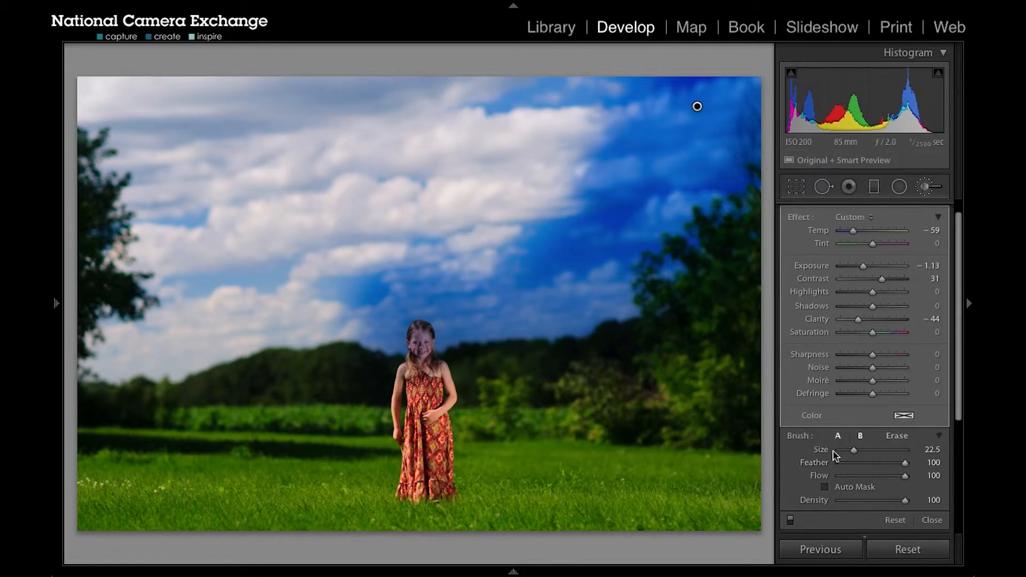
- Erase the painted effect from the girl, the tree line, the large green tree and the sky along their edges
left_click(897, 438)
left_click(897, 440)
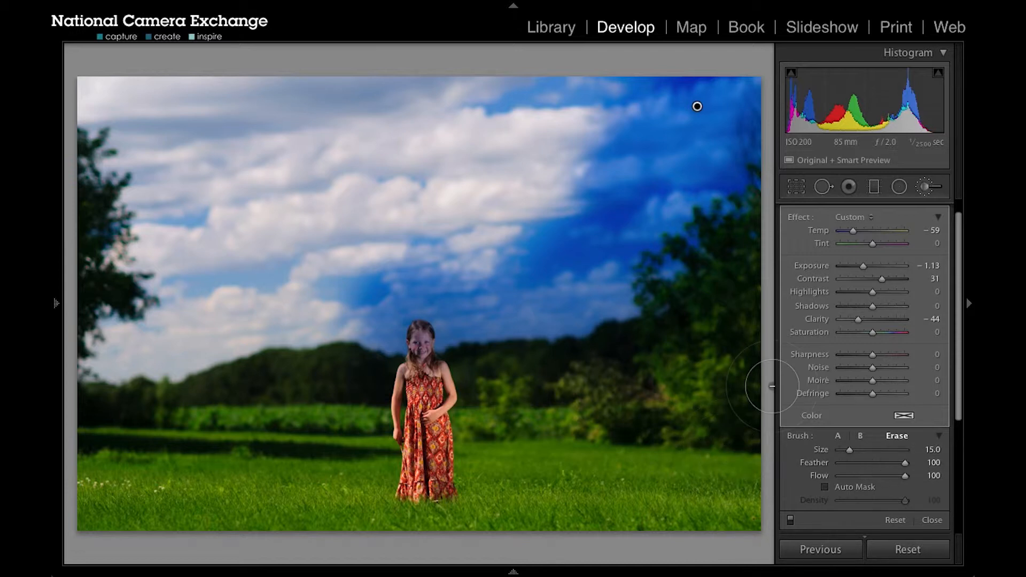
right_click(671, 349)
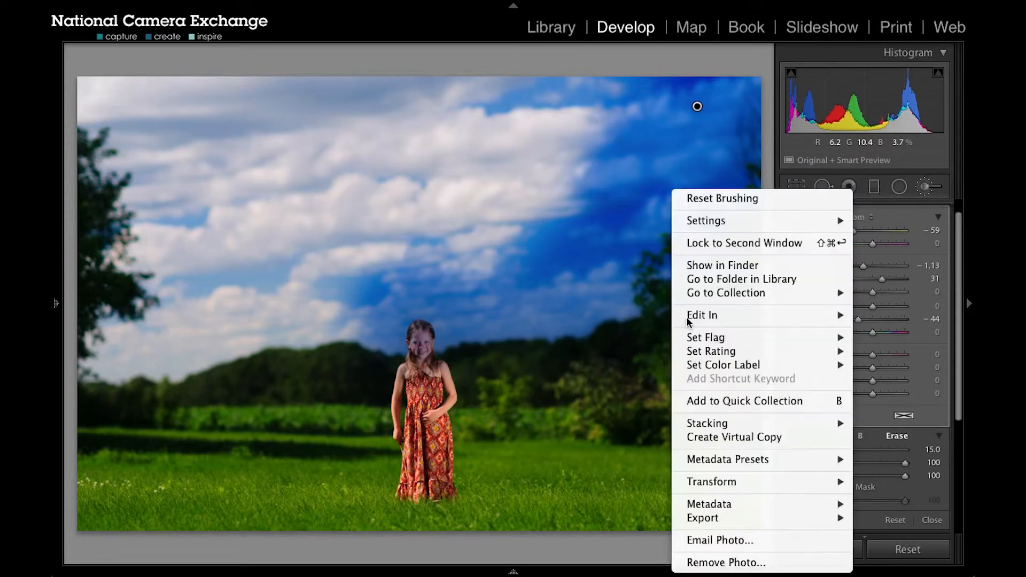
left_click(616, 372)
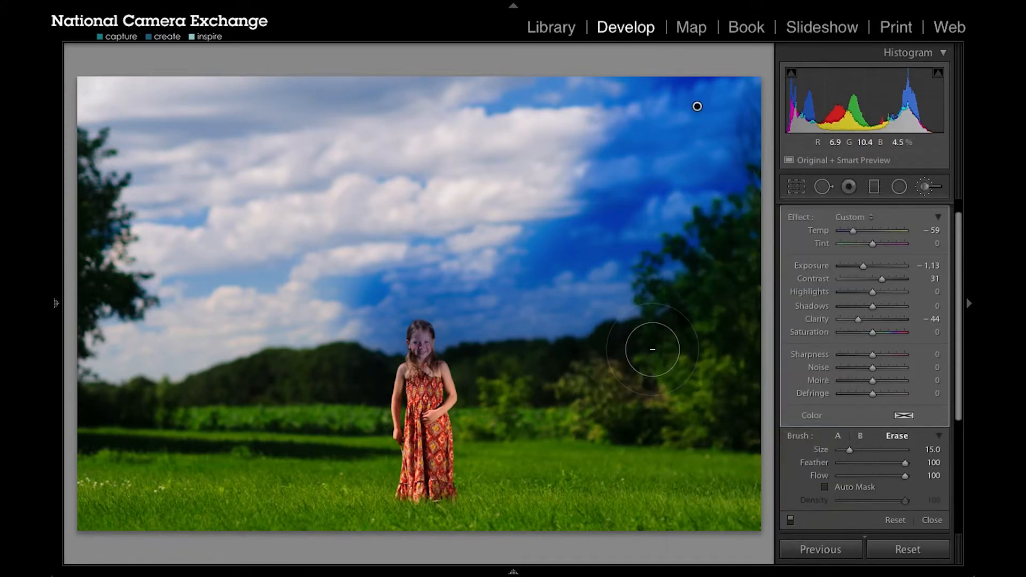
mouse_move(653, 349)
left_mouse_down()
mouse_move(685, 304)
mouse_move(669, 301)
mouse_move(754, 207)
mouse_move(695, 285)
mouse_move(711, 283)
mouse_move(632, 352)
mouse_move(422, 375)
mouse_move(419, 341)
mouse_move(398, 373)
mouse_move(327, 385)
left_mouse_up()
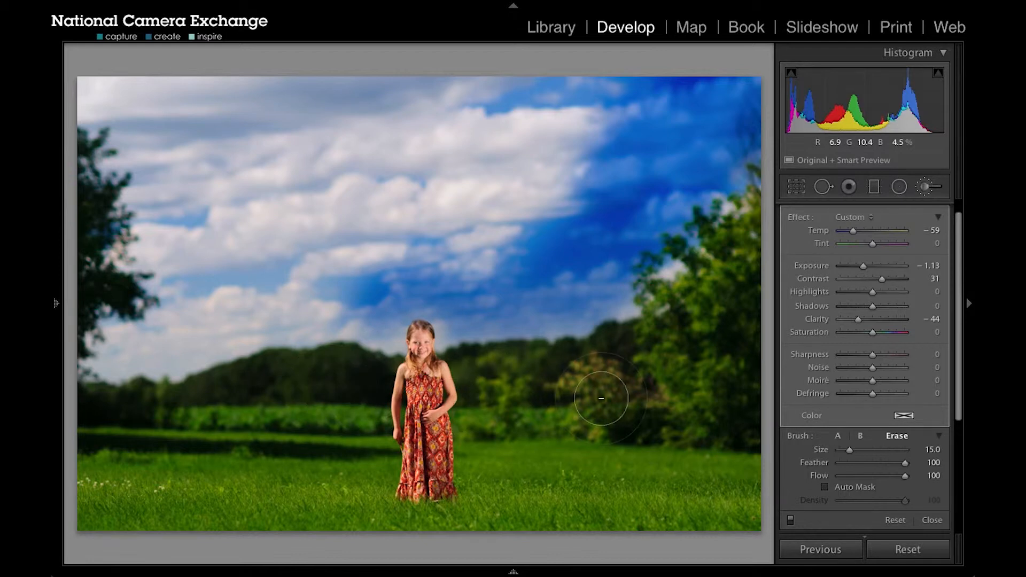
mouse_move(478, 344)
left_mouse_down()
mouse_move(545, 360)
mouse_move(601, 326)
mouse_move(734, 147)
mouse_move(708, 230)
left_mouse_up()
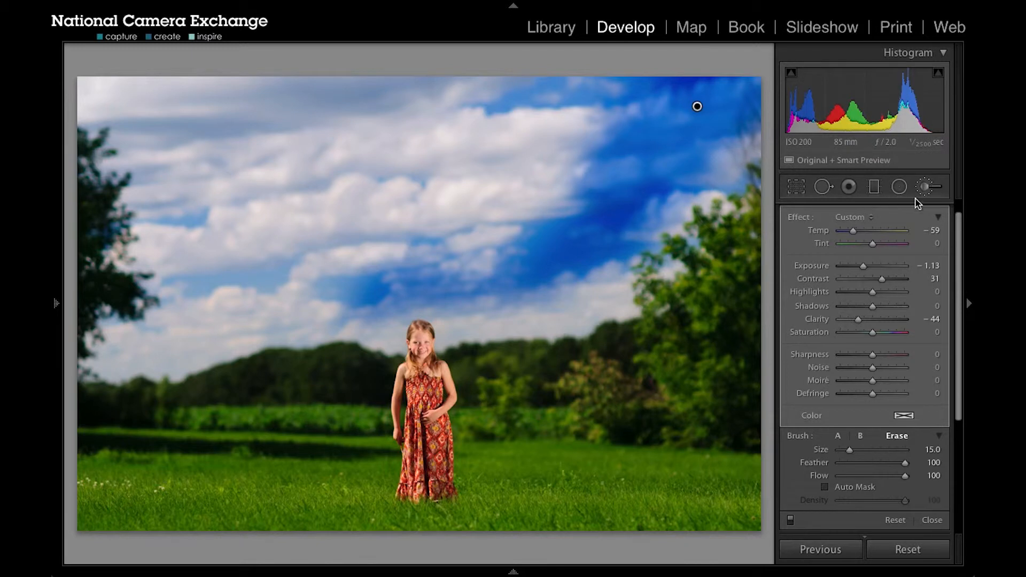
- Restart the Adjustment Brush and paint a second, separate adjustment over the clouds above and left of the girl
left_click(926, 188)
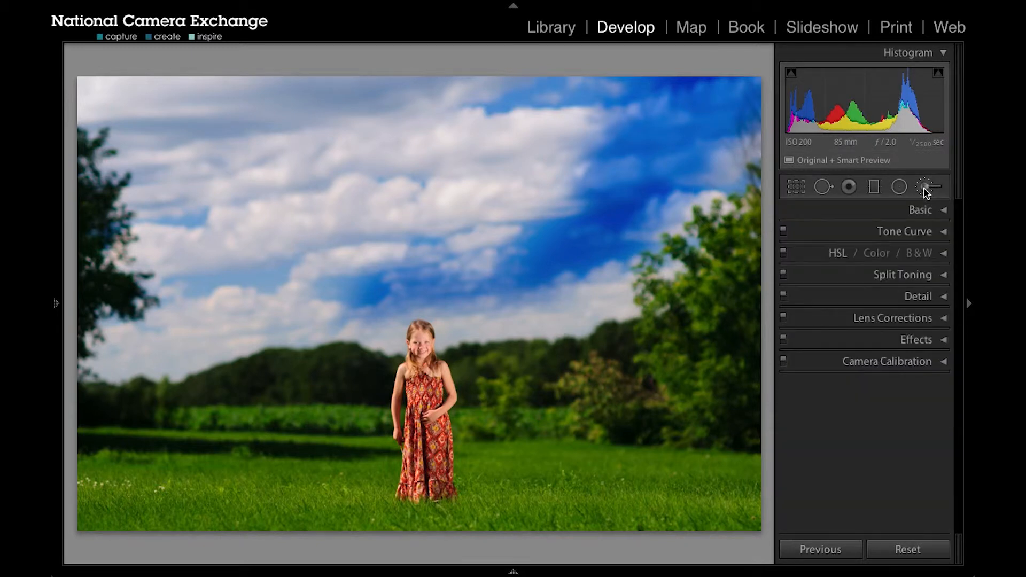
left_click(926, 188)
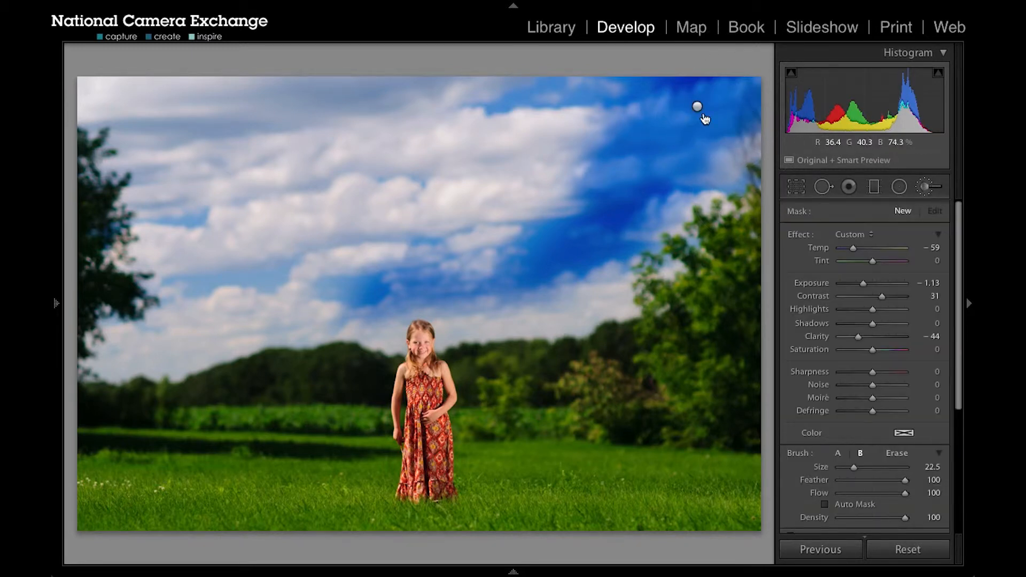
mouse_move(352, 140)
left_mouse_down()
mouse_move(341, 187)
mouse_move(379, 140)
mouse_move(304, 234)
mouse_move(326, 219)
left_mouse_up()
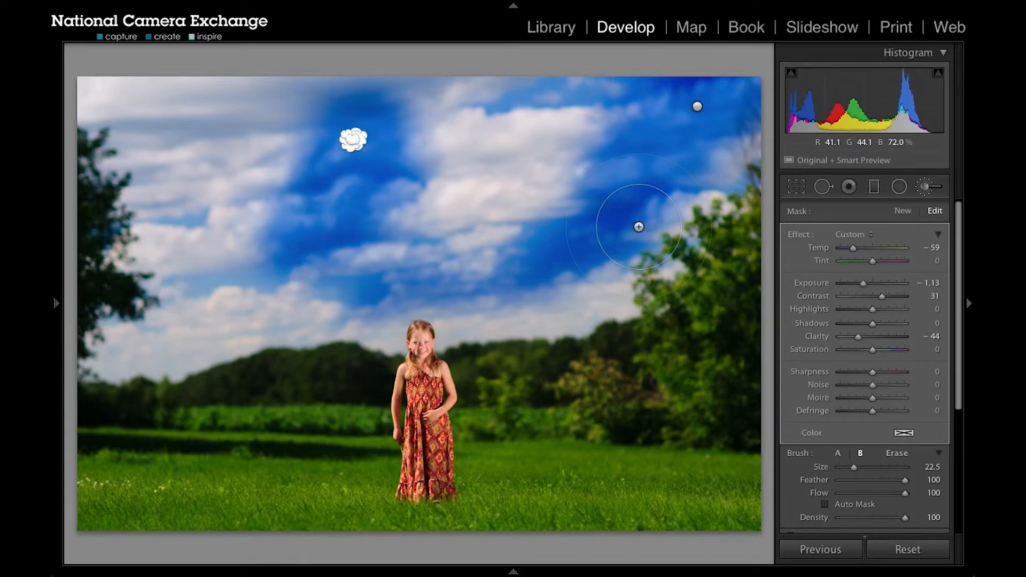
- Delete the second brush adjustment and the first one in the upper-right sky
key("Delete")
left_click(698, 108)
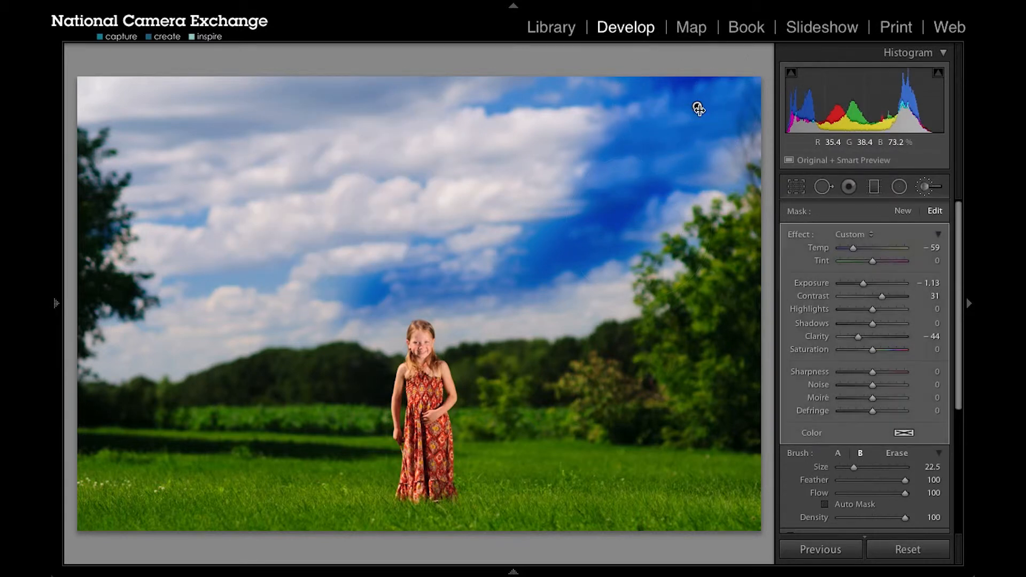
key("Delete")
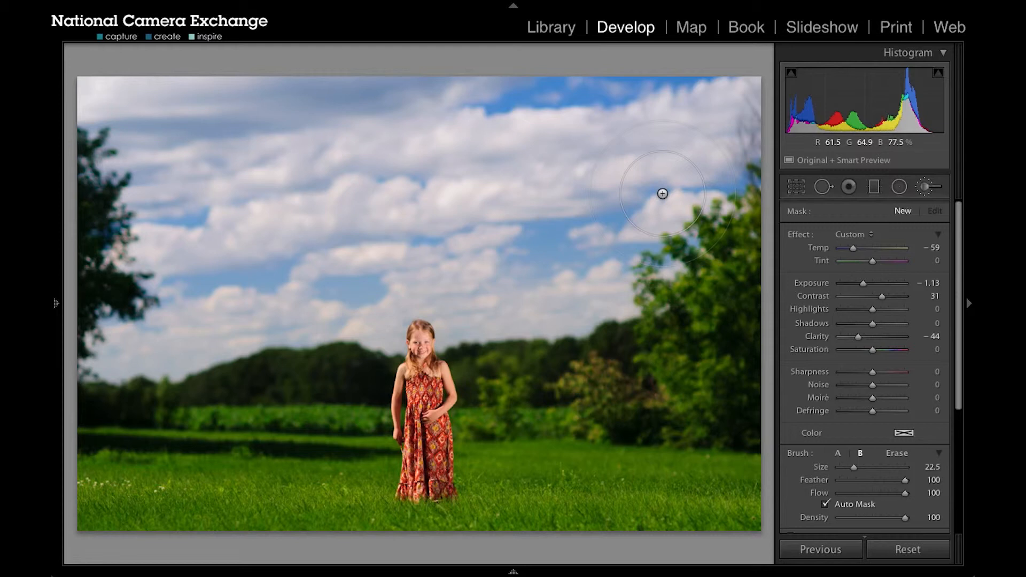
- With Auto Mask turned on, paint the effect over the sky to the right of the girl, down to the tree line
mouse_move(663, 194)
left_mouse_down()
mouse_move(698, 167)
mouse_move(717, 119)
mouse_move(690, 134)
mouse_move(712, 88)
mouse_move(682, 104)
mouse_move(692, 80)
mouse_move(635, 79)
mouse_move(670, 91)
mouse_move(621, 122)
mouse_move(661, 113)
mouse_move(613, 134)
mouse_move(622, 157)
mouse_move(645, 150)
mouse_move(616, 179)
mouse_move(595, 143)
mouse_move(545, 129)
mouse_move(584, 127)
mouse_move(529, 121)
mouse_move(567, 141)
mouse_move(542, 120)
mouse_move(505, 127)
mouse_move(531, 170)
mouse_move(496, 141)
mouse_move(442, 133)
mouse_move(484, 189)
mouse_move(583, 208)
mouse_move(526, 226)
mouse_move(618, 236)
mouse_move(611, 259)
mouse_move(650, 233)
mouse_move(713, 159)
mouse_move(729, 161)
mouse_move(609, 251)
mouse_move(592, 305)
mouse_move(541, 329)
mouse_move(521, 318)
left_mouse_up()
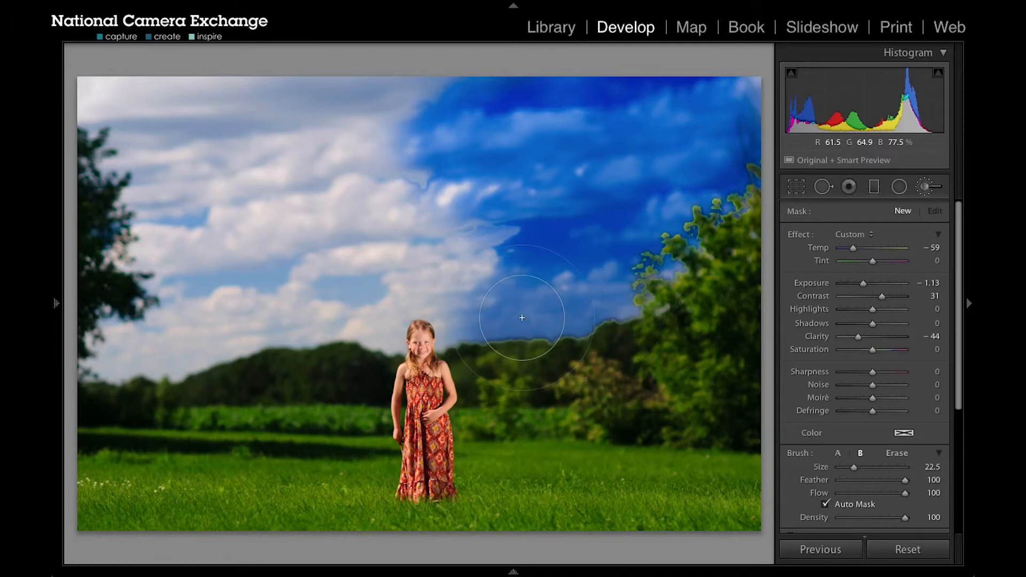
left_click(518, 348)
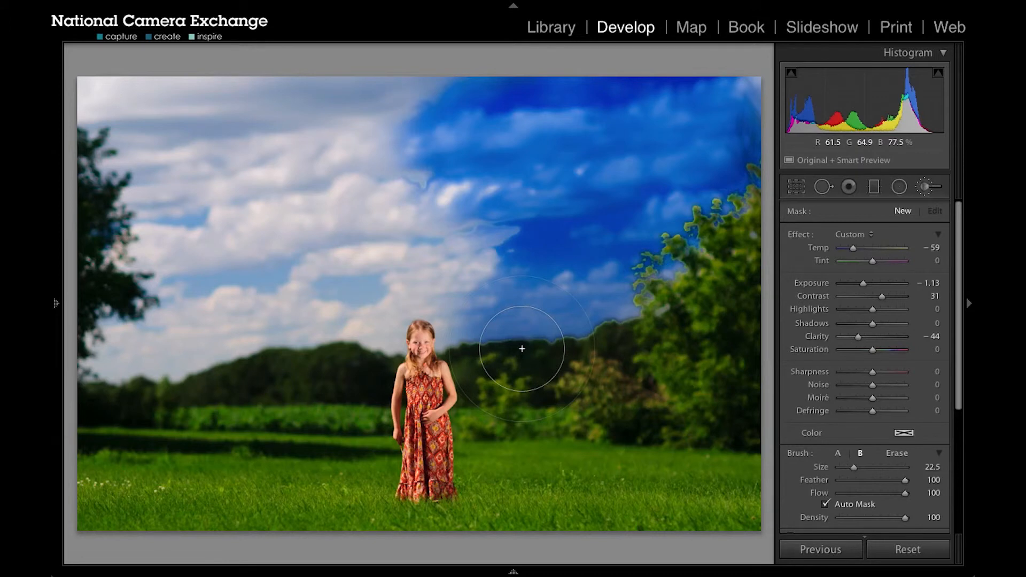
mouse_move(541, 334)
left_mouse_down()
mouse_move(613, 283)
mouse_move(646, 246)
mouse_move(609, 262)
mouse_move(641, 217)
mouse_move(673, 209)
mouse_move(665, 207)
left_mouse_up()
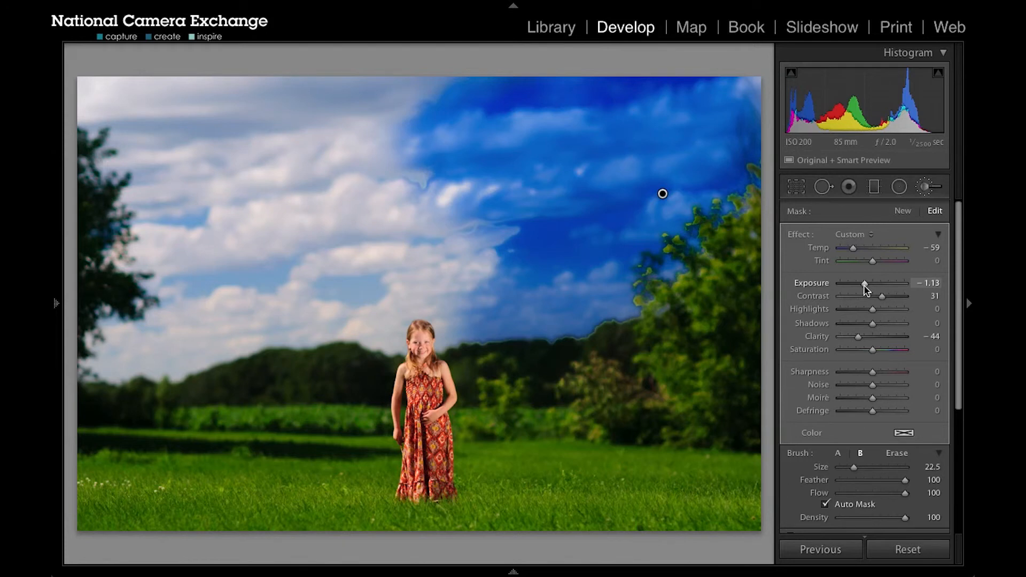
- Set the painted sky adjustment's Exposure to -0.33 and reset its Temp to 0
left_click_drag(865, 285, 872, 285)
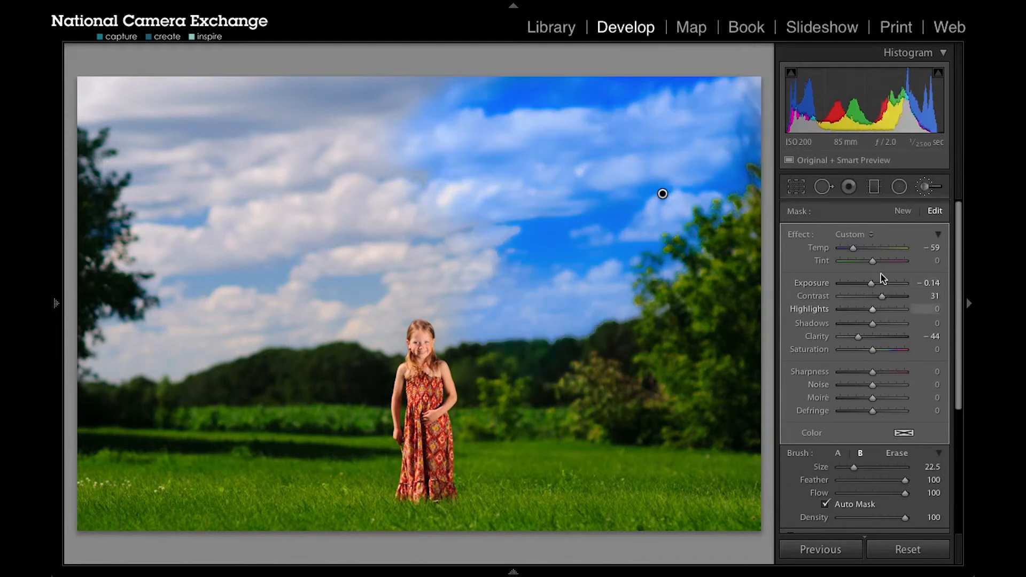
double_click(823, 252)
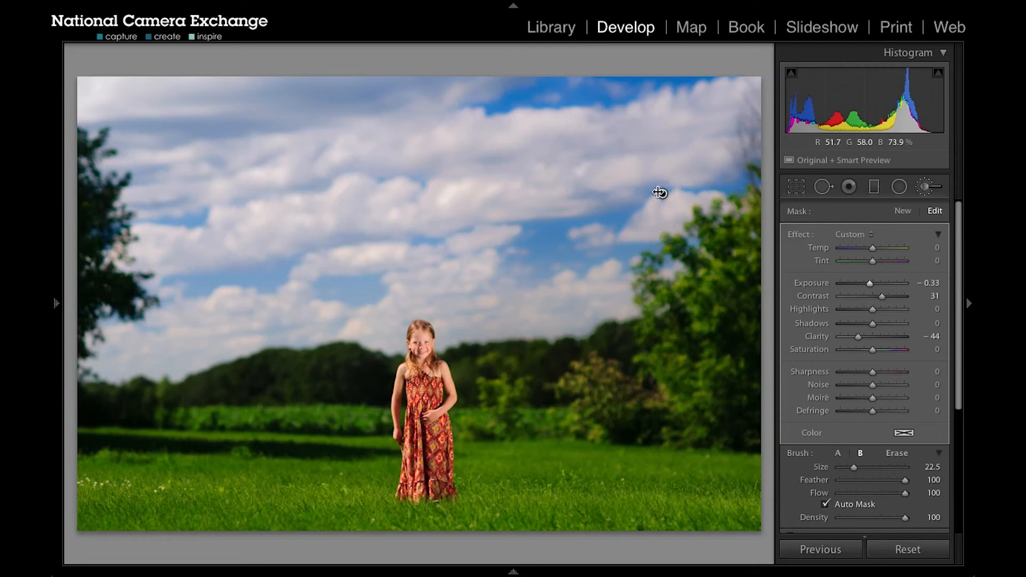
mouse_move(663, 194)
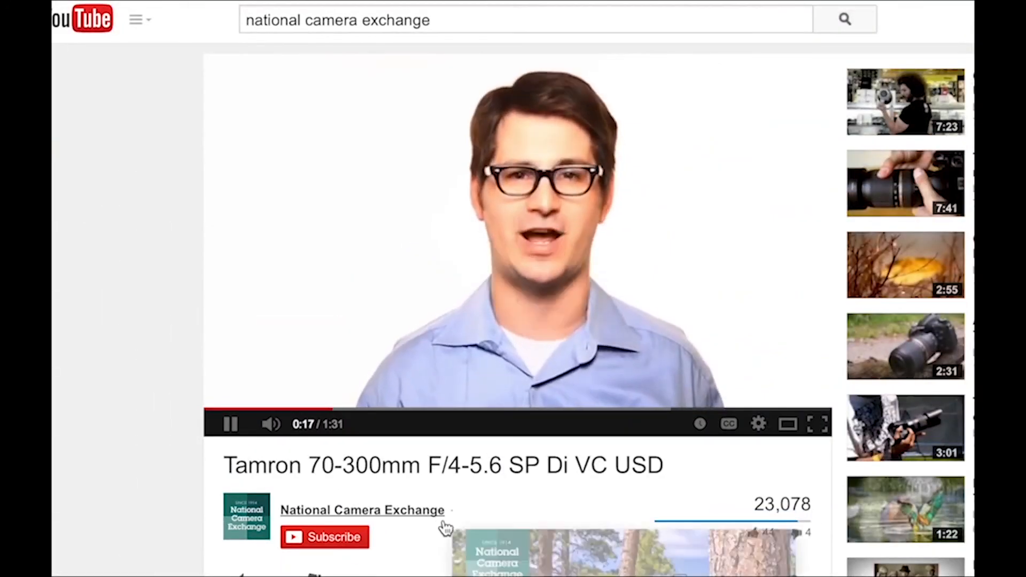
scroll(445, 528, "down", 2)
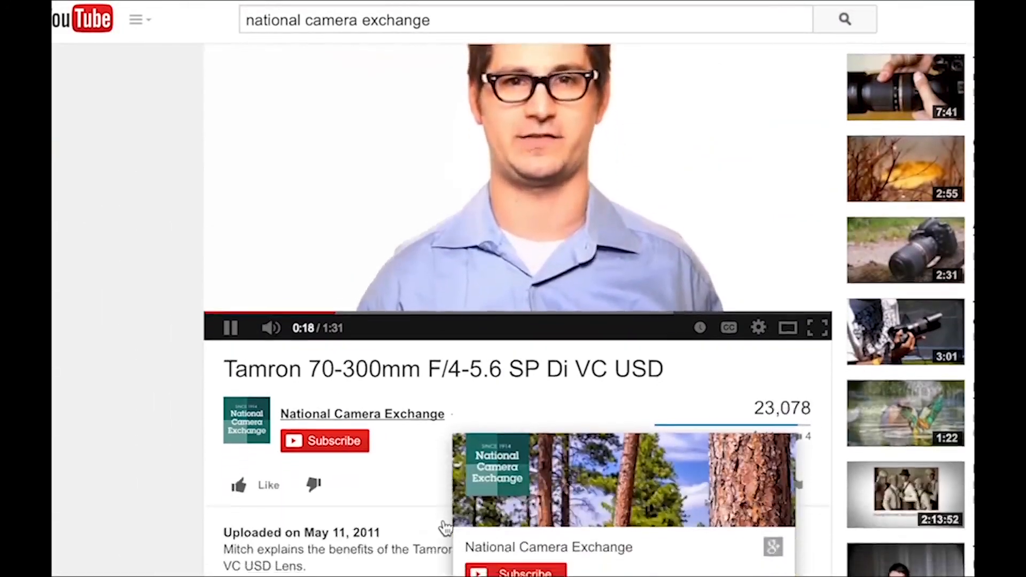
scroll(445, 528, "down", 3)
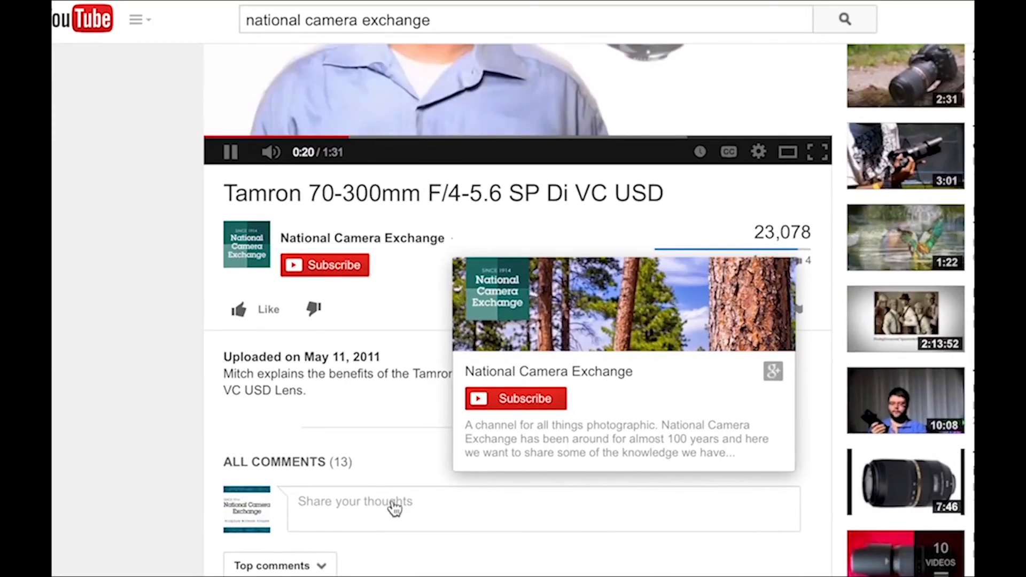